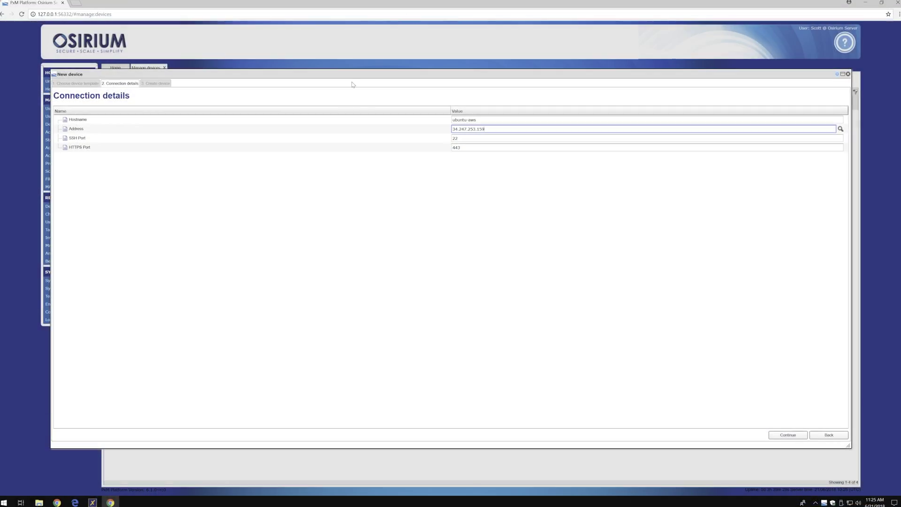
Enter ubuntu as the username, choose SSH Key authentication, and upload the private key
click(782, 435)
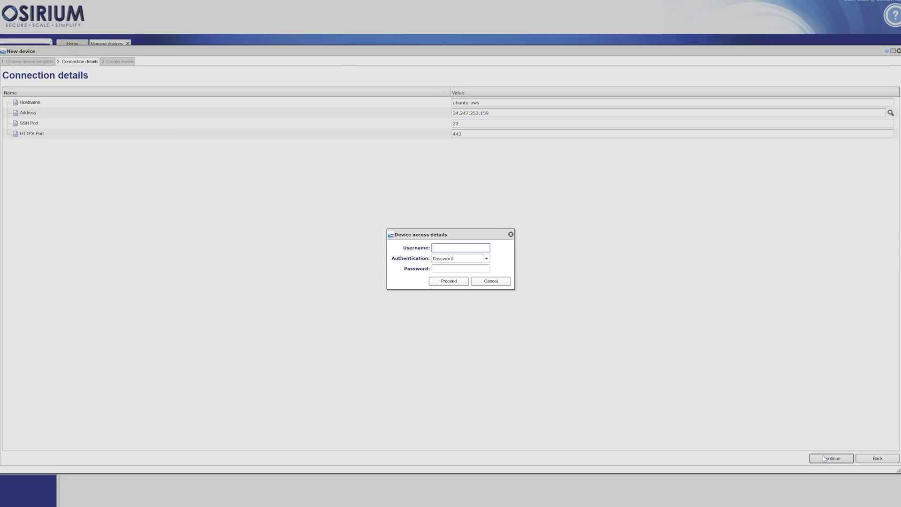
text(ubuntu)
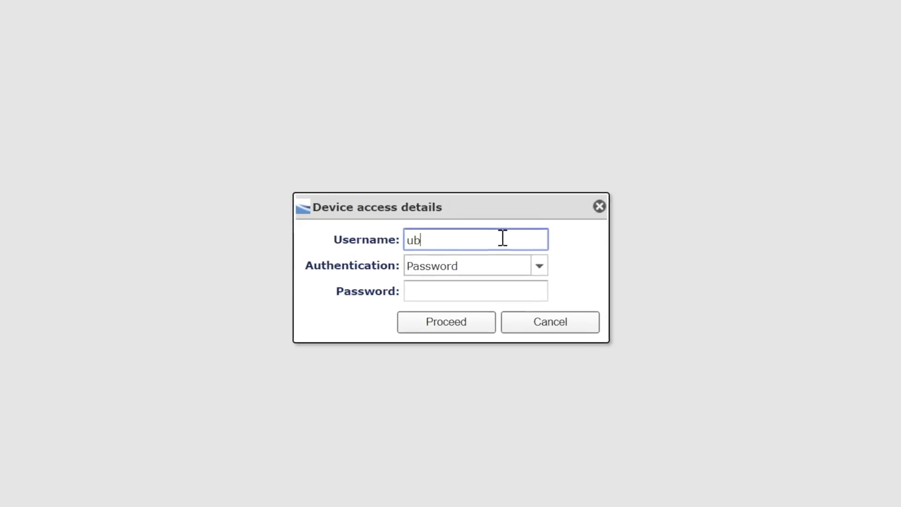
click(539, 267)
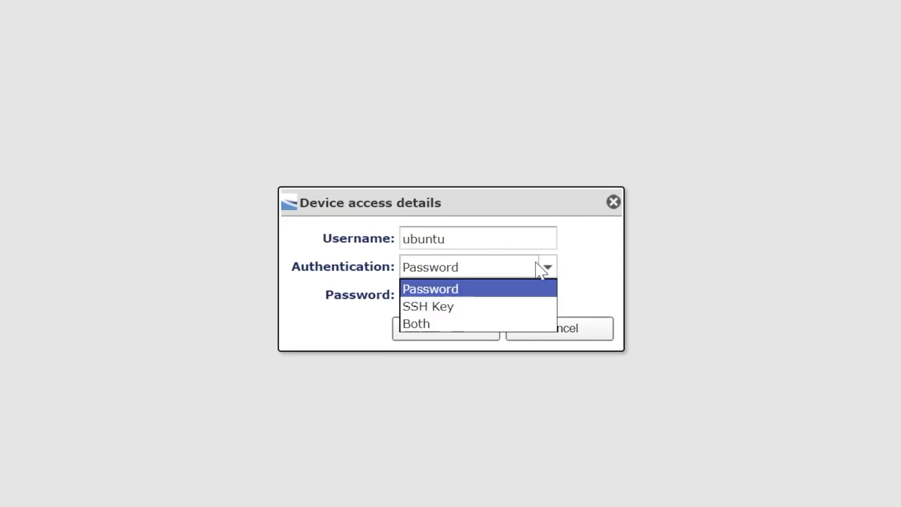
click(455, 308)
click(572, 255)
click(519, 309)
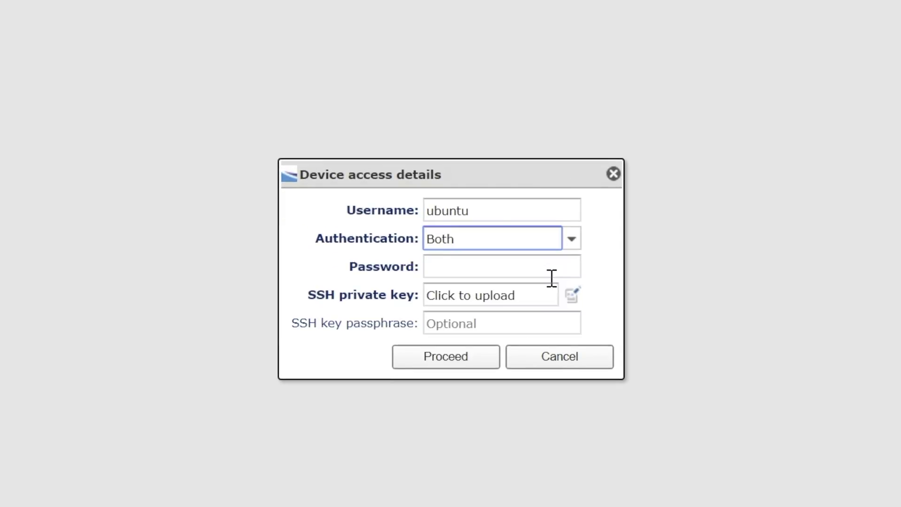
click(570, 238)
click(516, 279)
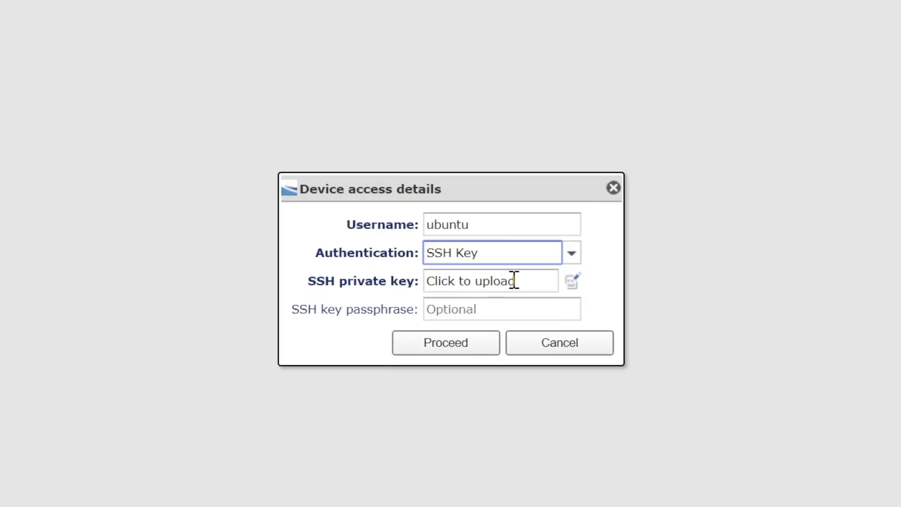
click(572, 281)
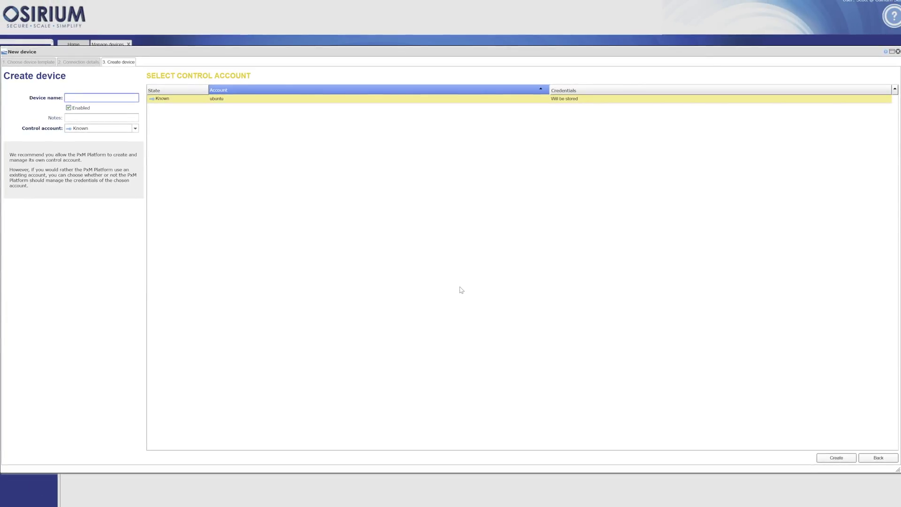
Name the device 'Ubuntu AWS', give it a Fully managed control account, and create it
text(Ubuntu AWS)
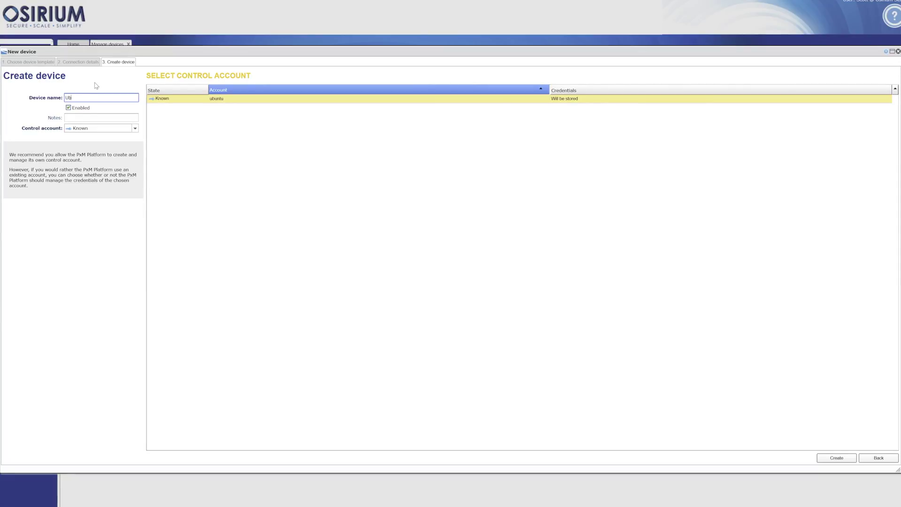
click(134, 131)
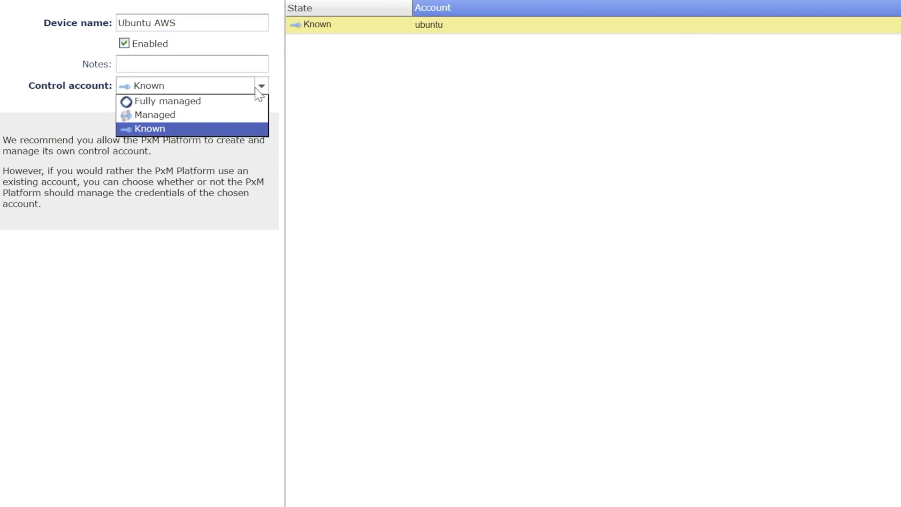
click(197, 104)
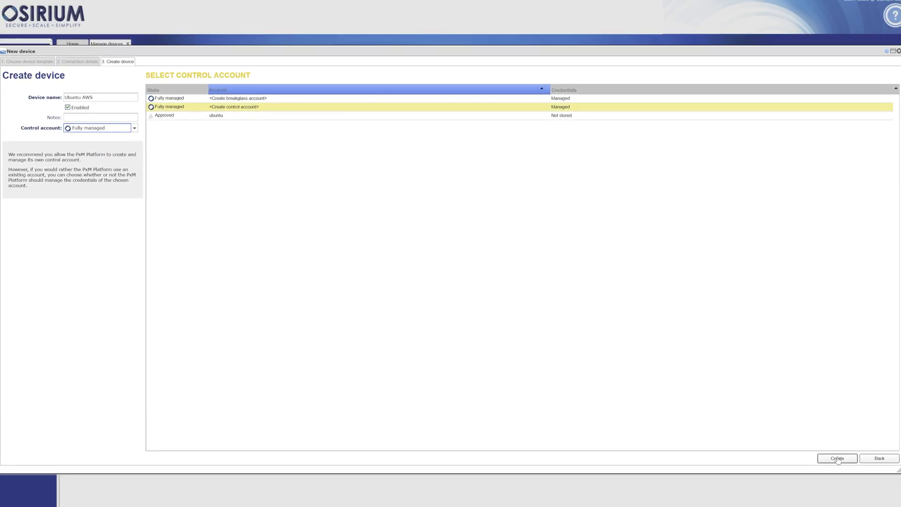
click(837, 458)
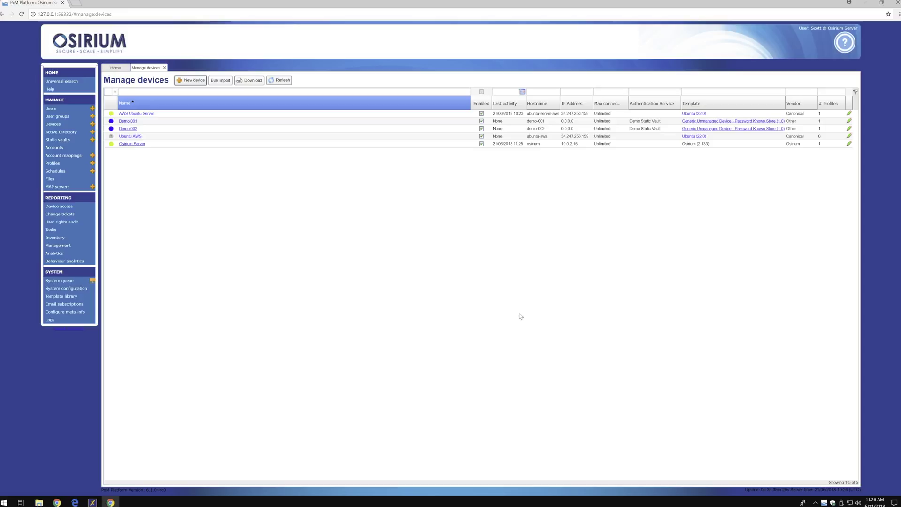
Open the Ubuntu AWS device and show its accounts under Account management
click(134, 137)
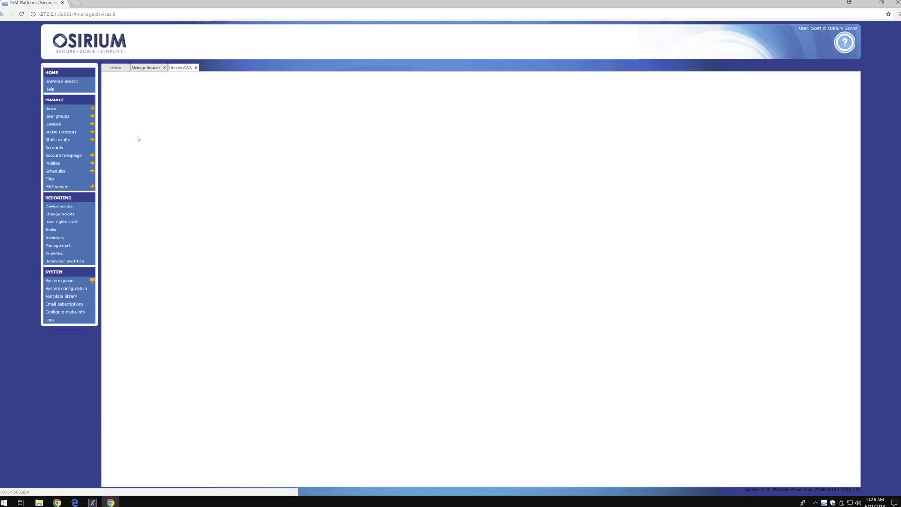
click(195, 96)
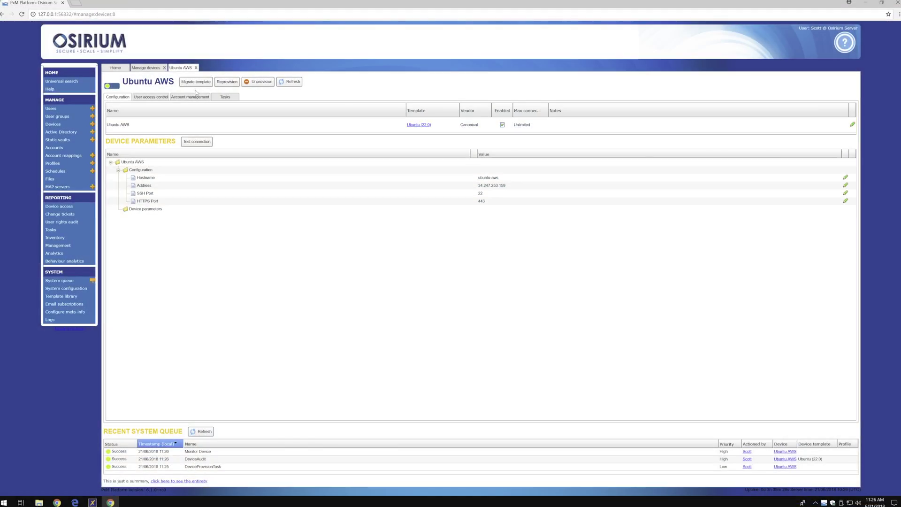
click(195, 96)
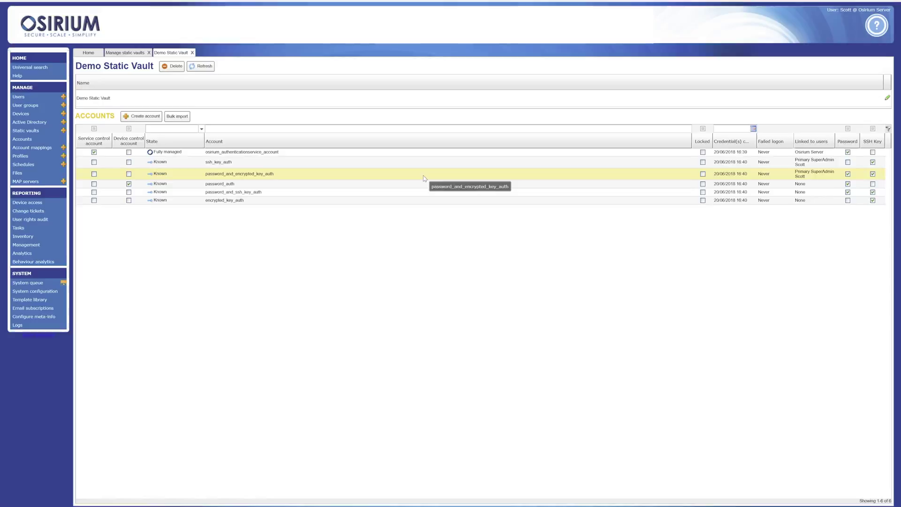
Create static account all_auth with a confirmed password and an uploaded SSH private key
click(133, 113)
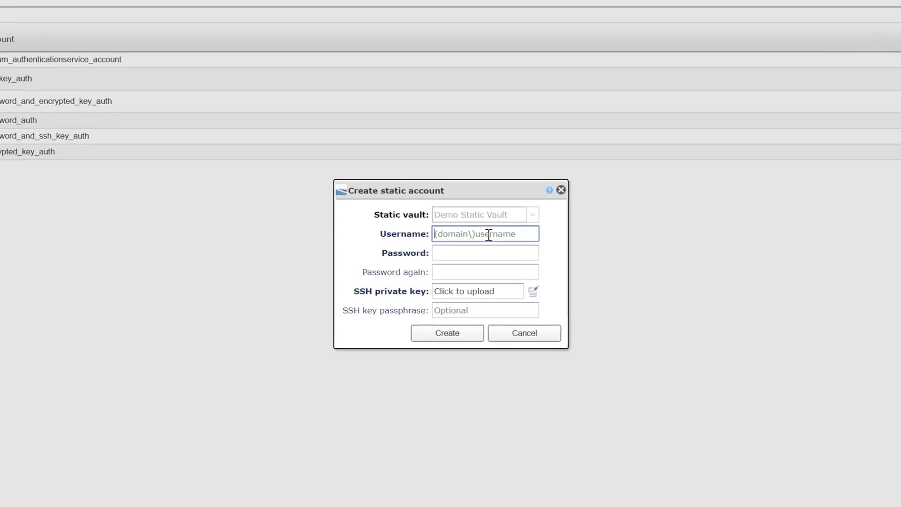
text(all_auth)
key(Tab)
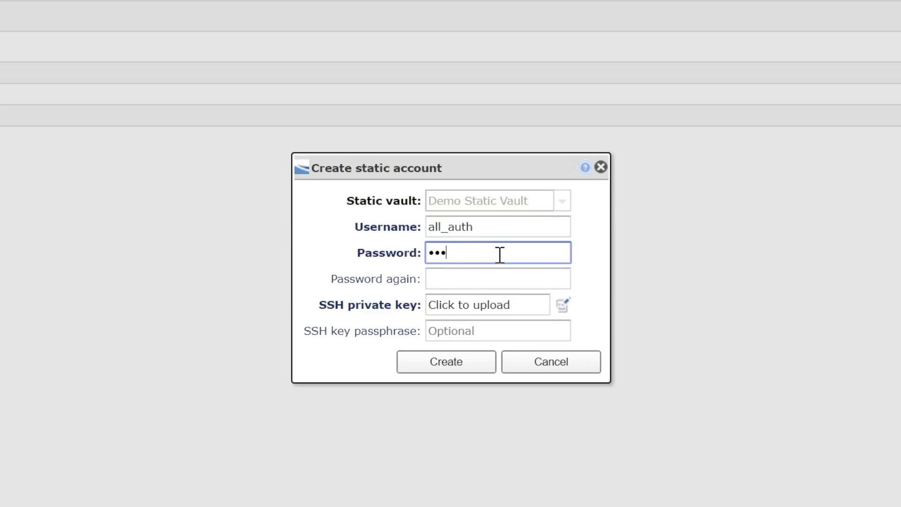
text(password)
key(Tab)
text(p)
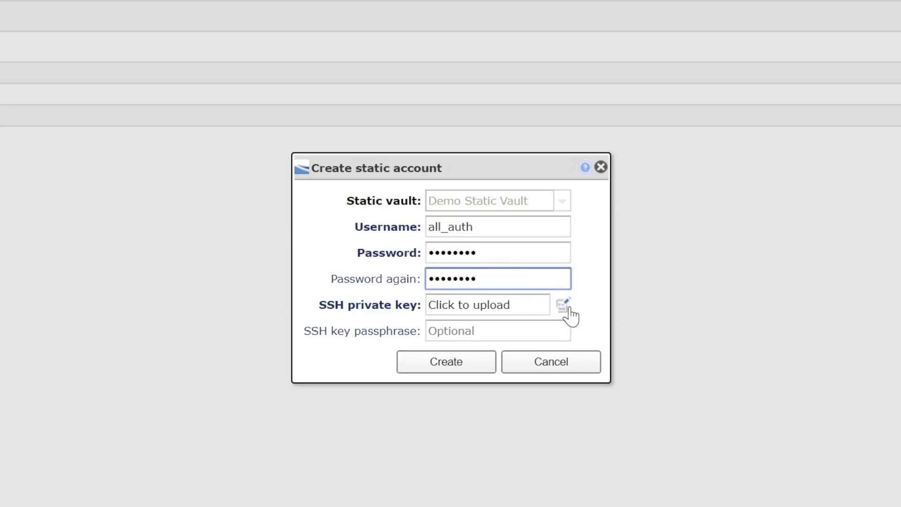
click(569, 308)
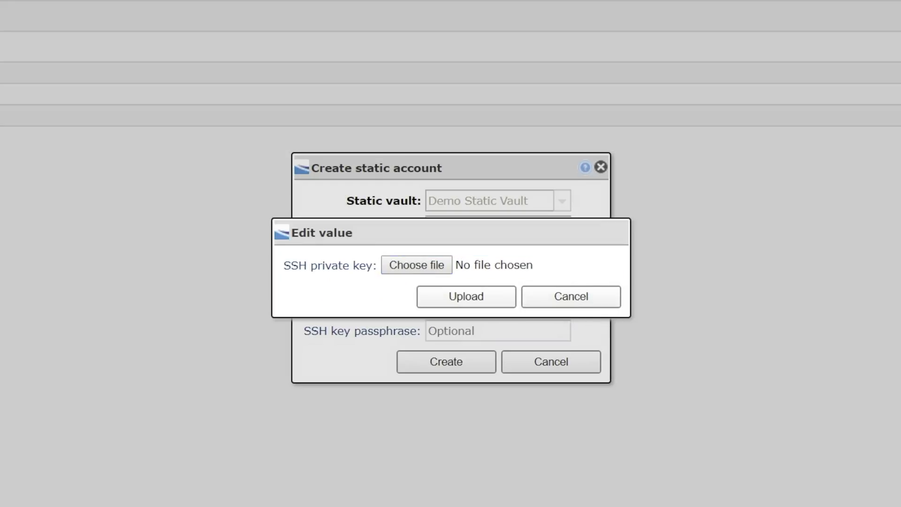
click(474, 298)
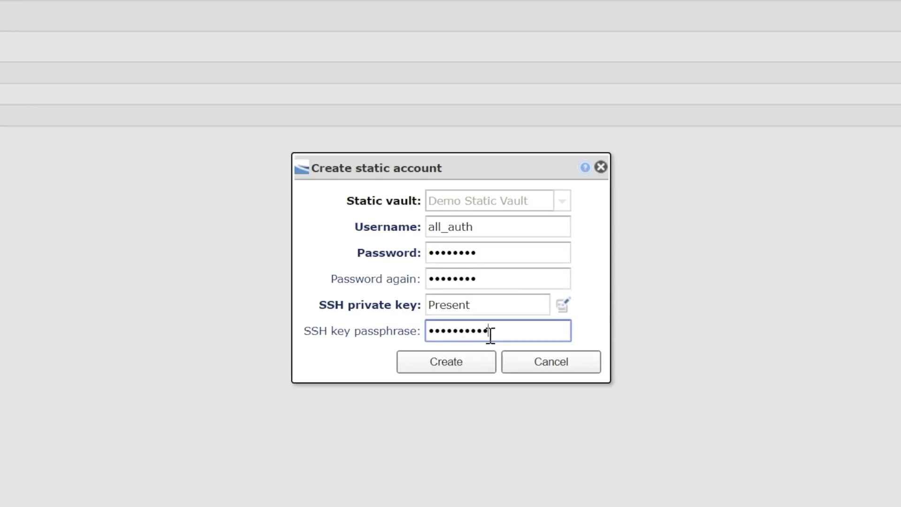
click(476, 366)
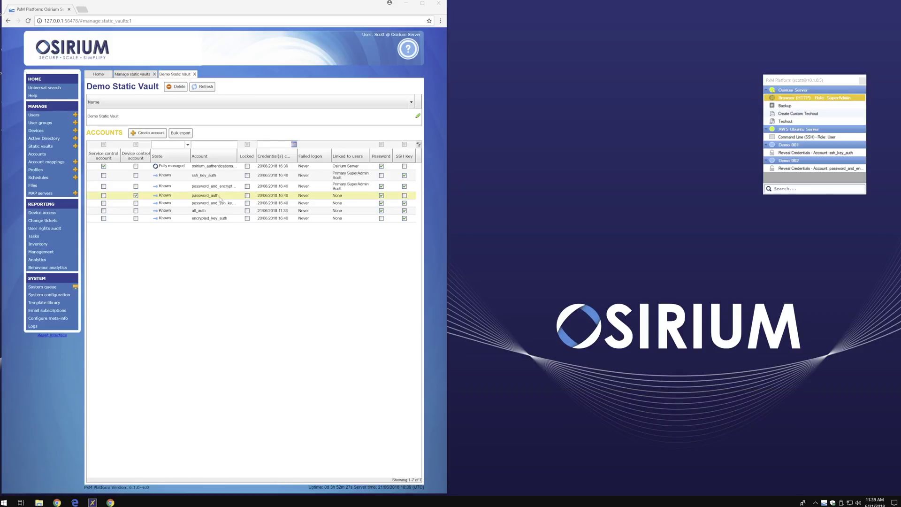
Reveal the password_auth account's stored password, confirm decryption, then close the dialog
click(219, 198)
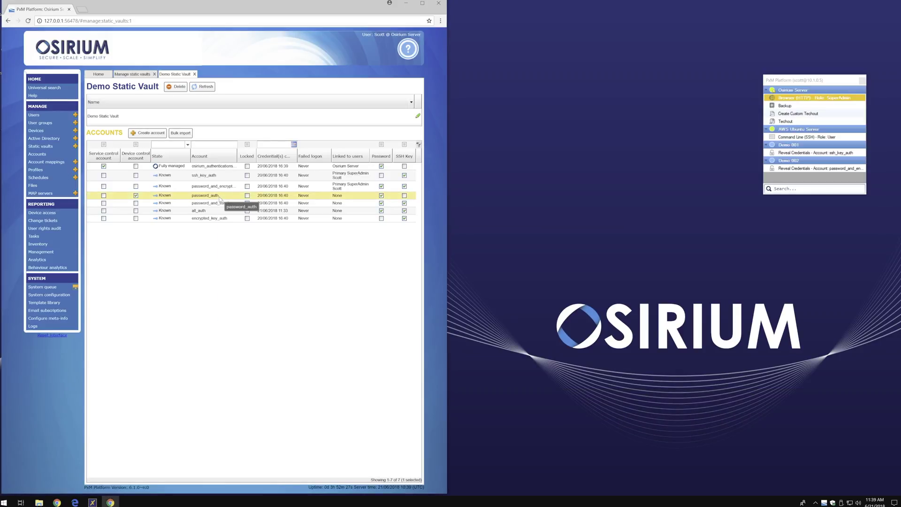
right_click(219, 198)
click(225, 268)
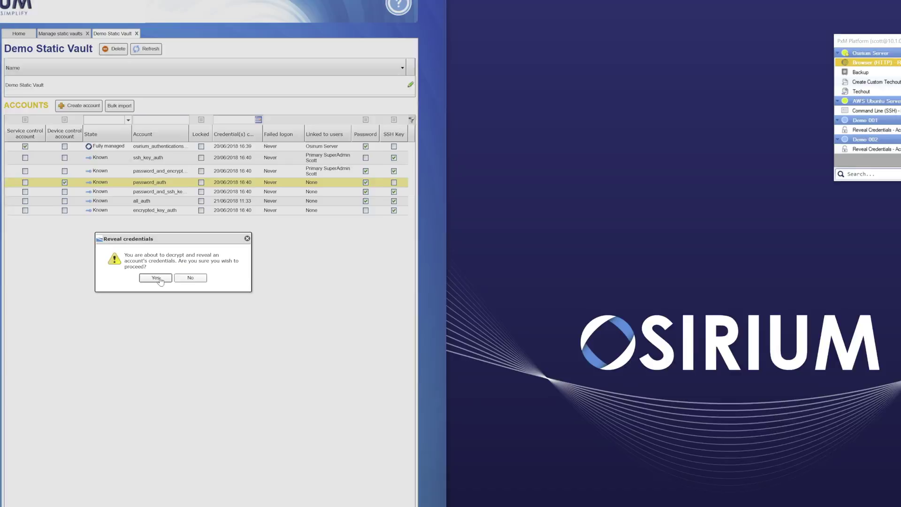
click(156, 278)
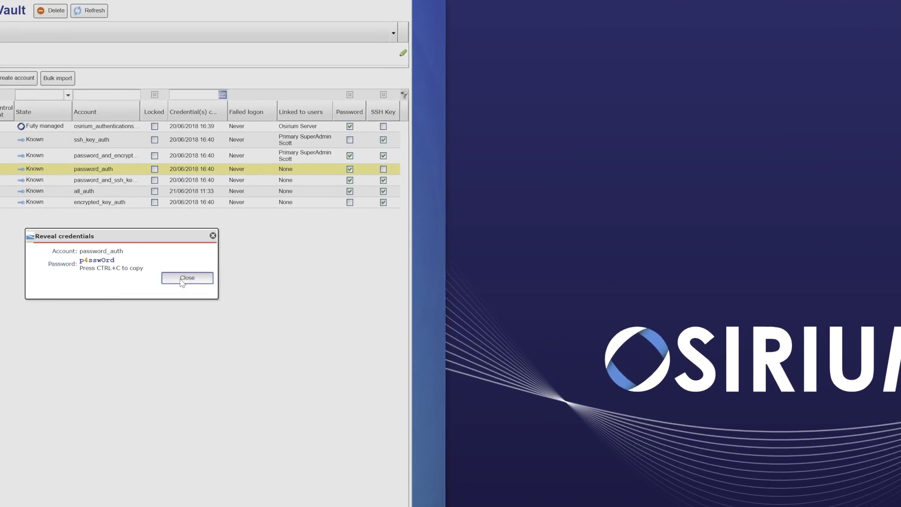
click(185, 277)
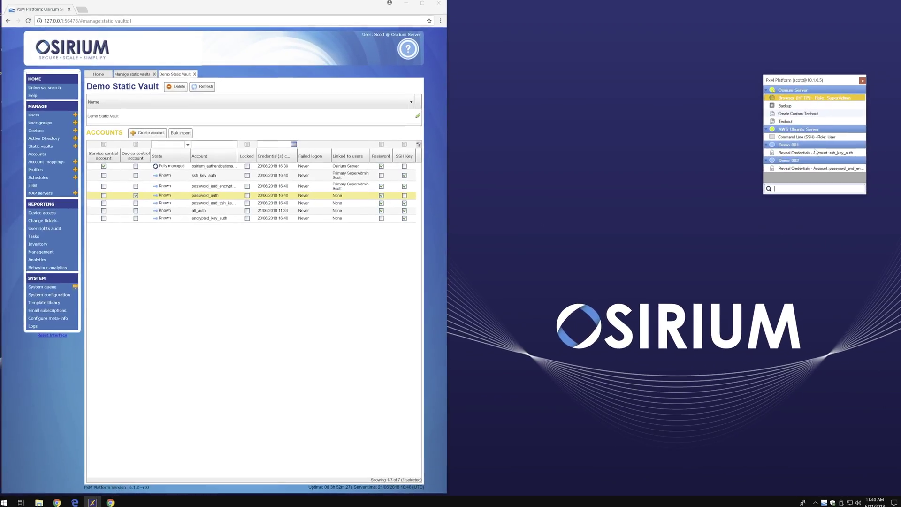
Reveal the ssh_key_auth credentials and save its SSH key as a .pem file
double_click(815, 153)
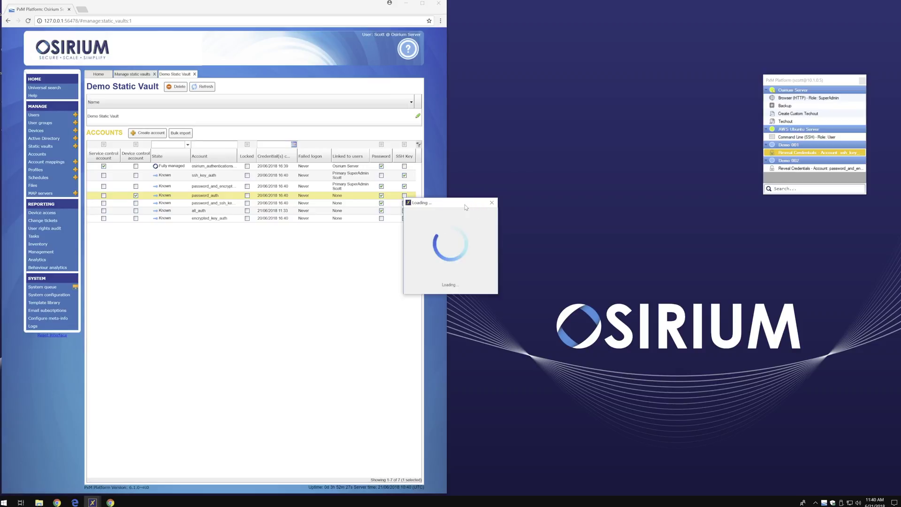
drag(466, 207, 605, 149)
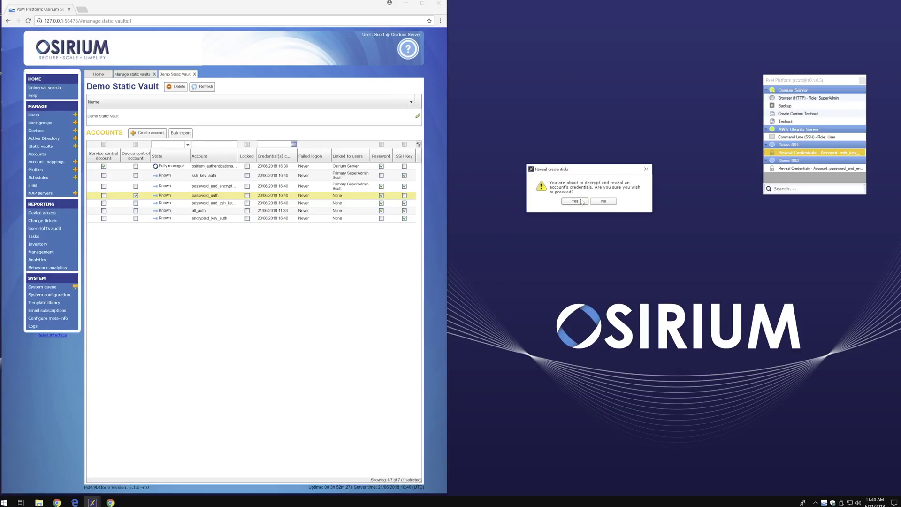
click(581, 201)
click(567, 194)
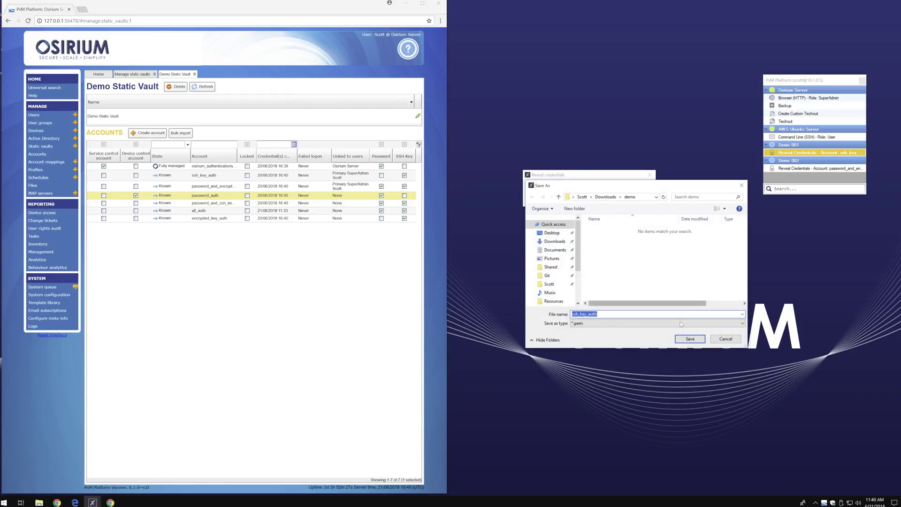
click(686, 342)
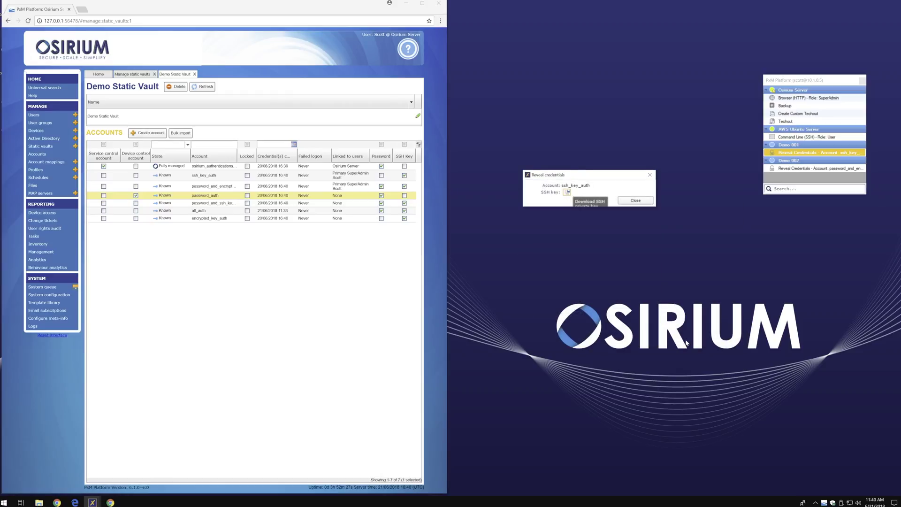
click(650, 203)
Reveal the password_and_encrypted_key_auth credentials and save its SSH key to a file
double_click(798, 168)
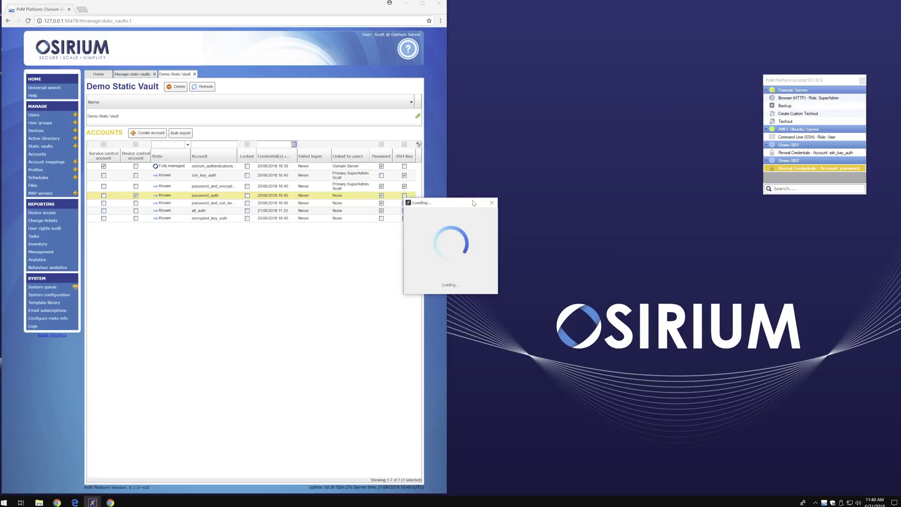
drag(473, 203, 603, 155)
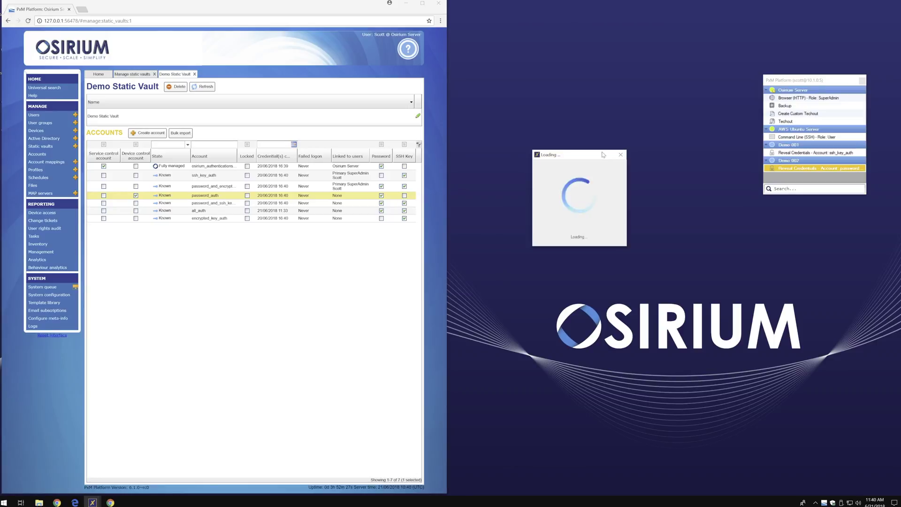
click(570, 209)
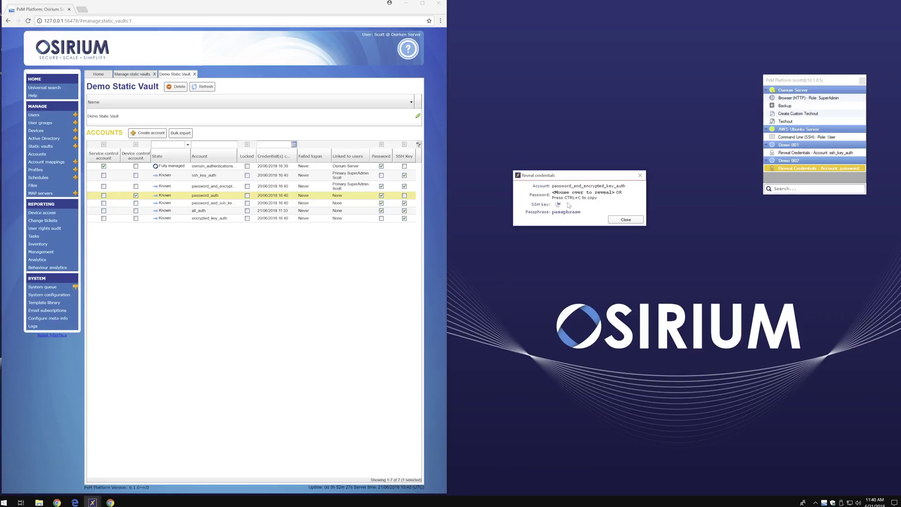
click(558, 205)
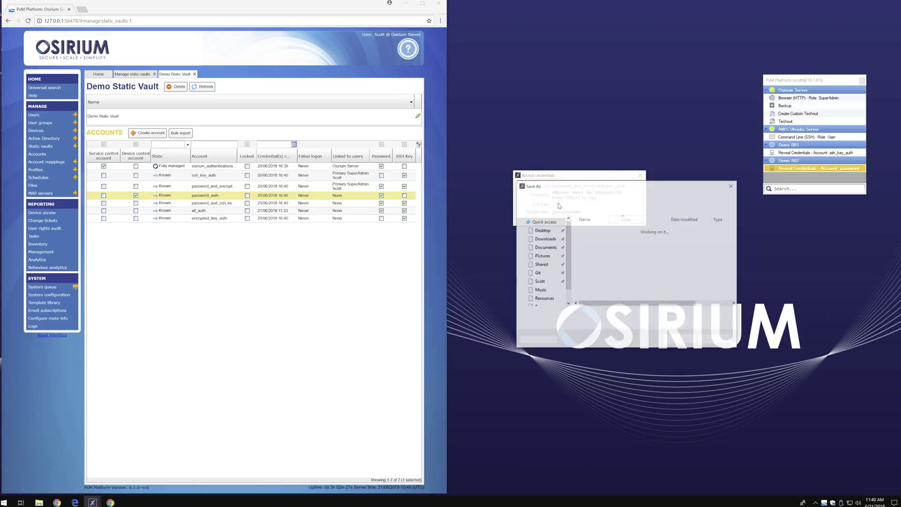
click(680, 340)
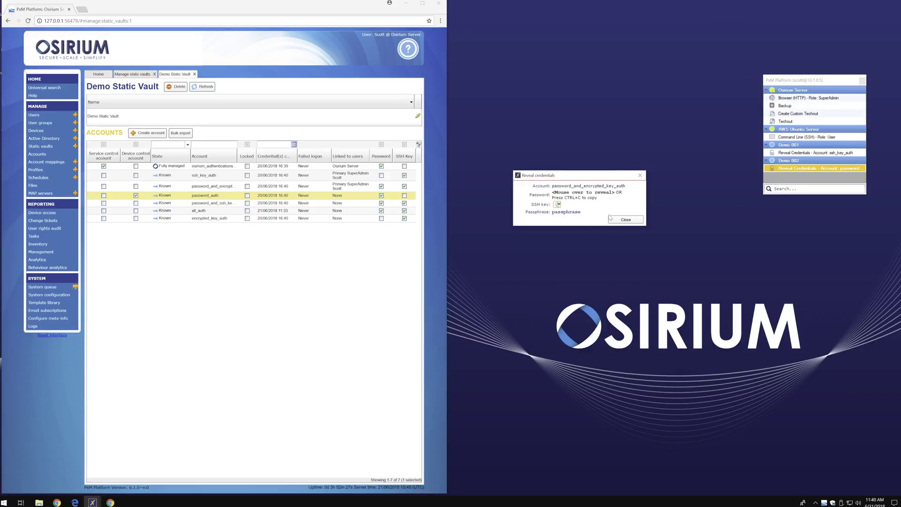
click(624, 221)
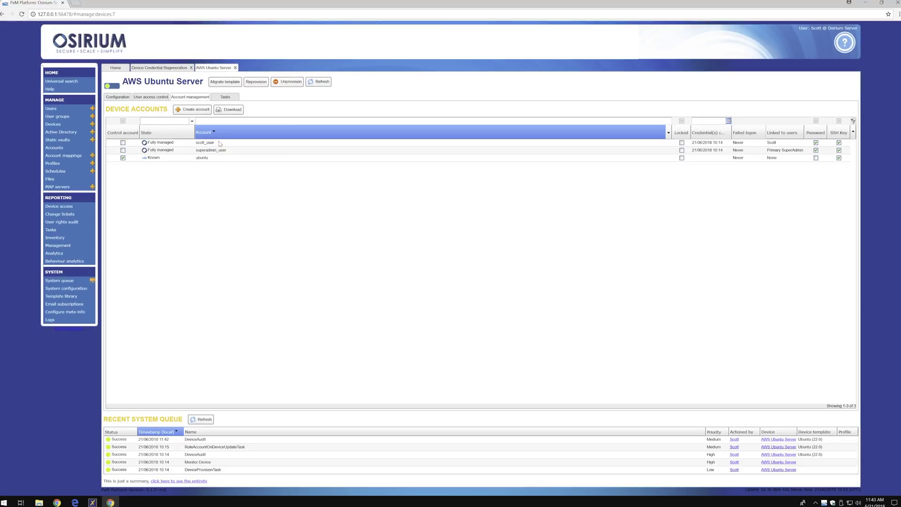
Force a credentials refresh on scott_user, confirm it, and dismiss the finished action queue
right_click(219, 146)
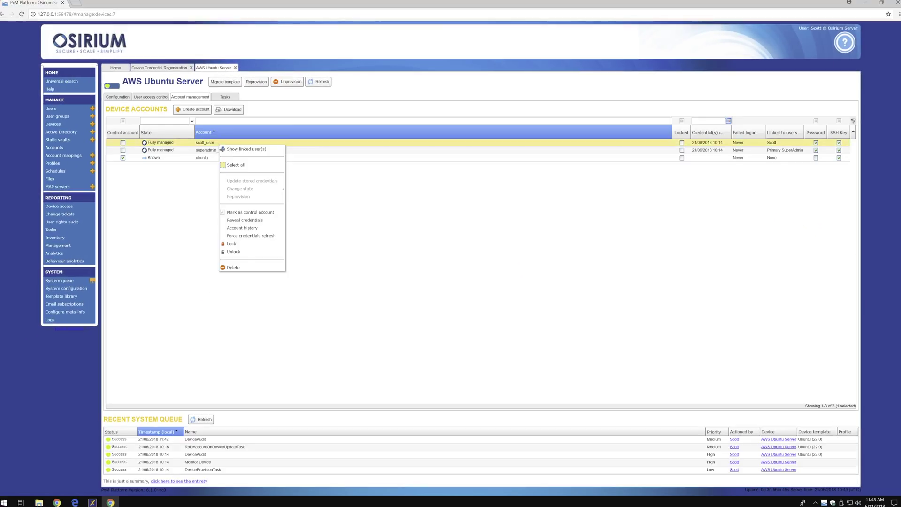
click(237, 235)
click(428, 284)
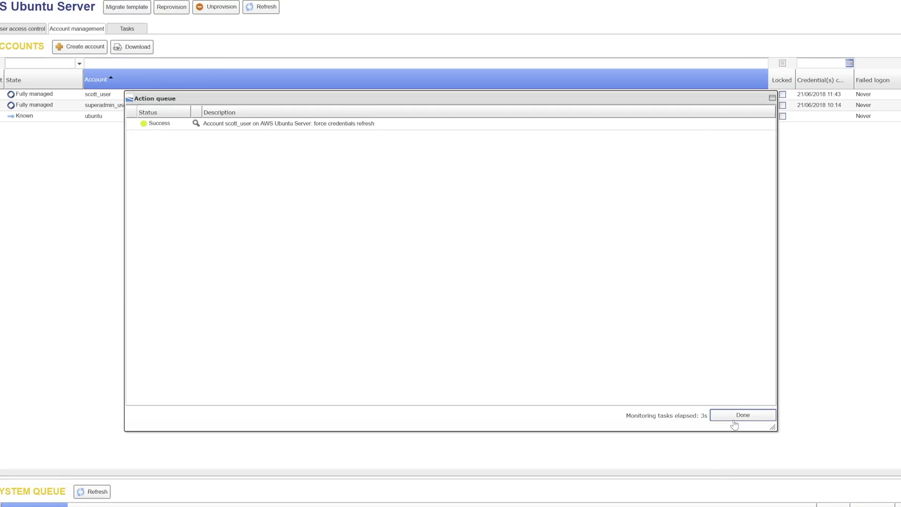
click(735, 424)
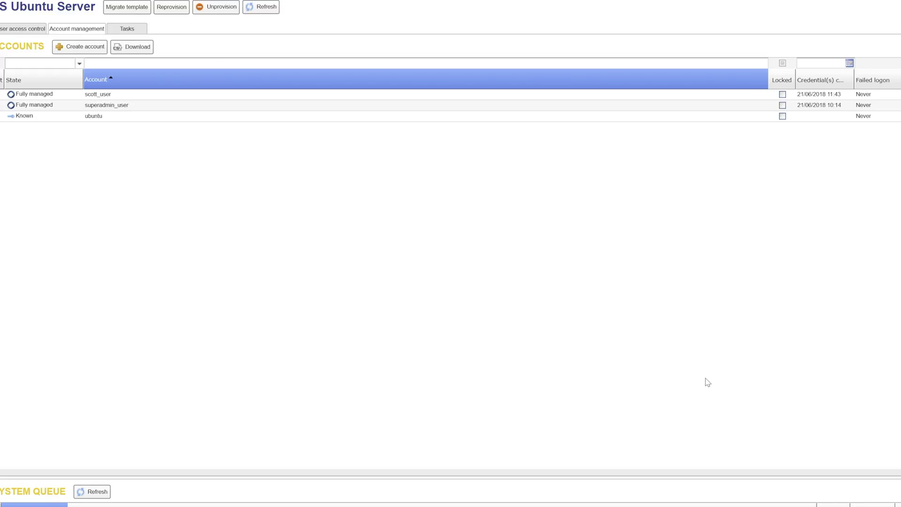